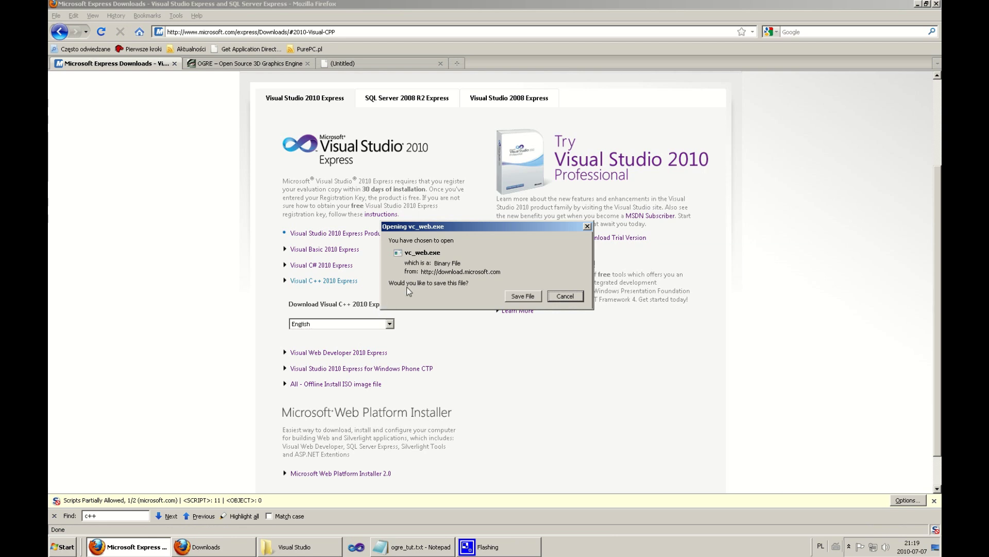
Save the Visual C++ 2010 Express installer and run vc_web.exe from the Visual Studio downloads folder
{"action": "left_click", "coordinate": [513, 296]}
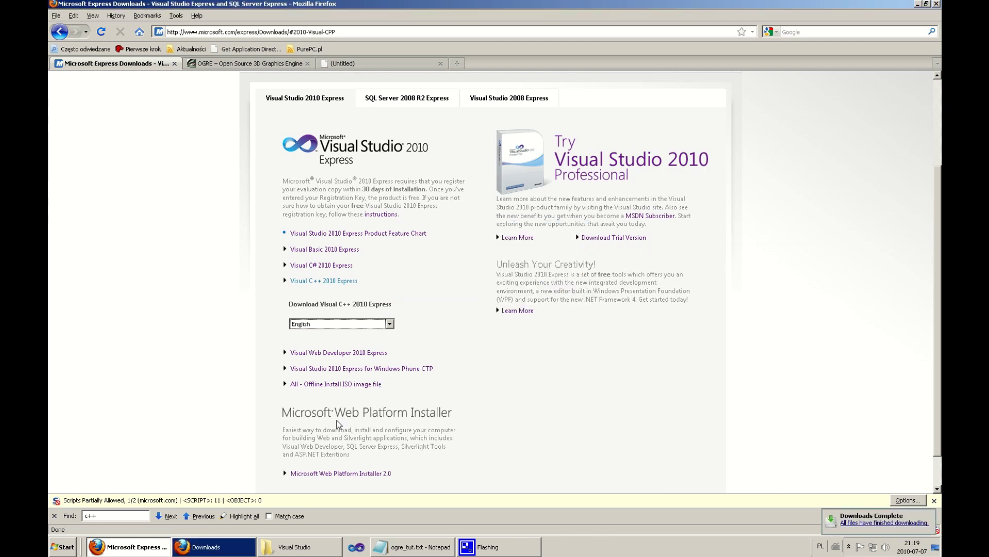
{"action": "left_click", "coordinate": [312, 548]}
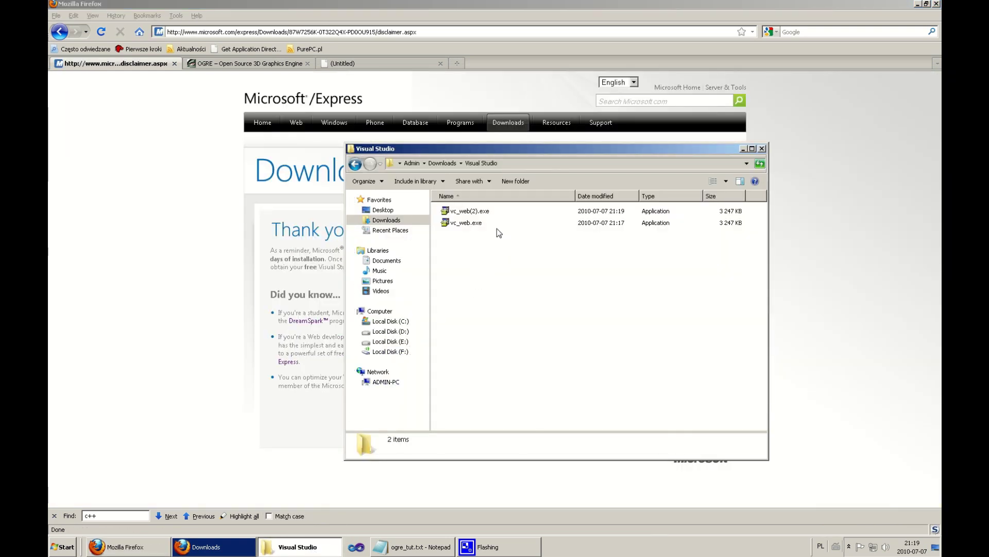
{"action": "left_click", "coordinate": [496, 225]}
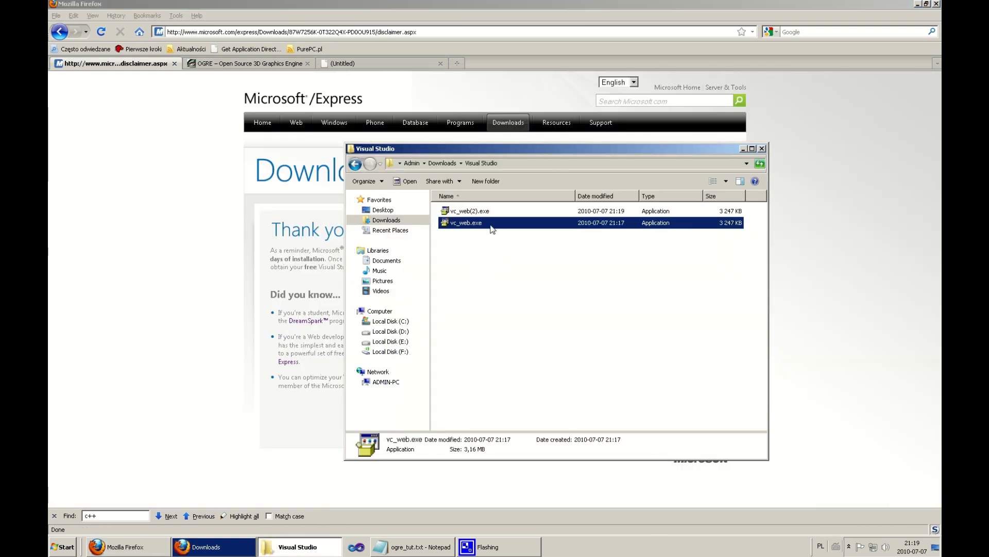
{"action": "double_click", "coordinate": [494, 227]}
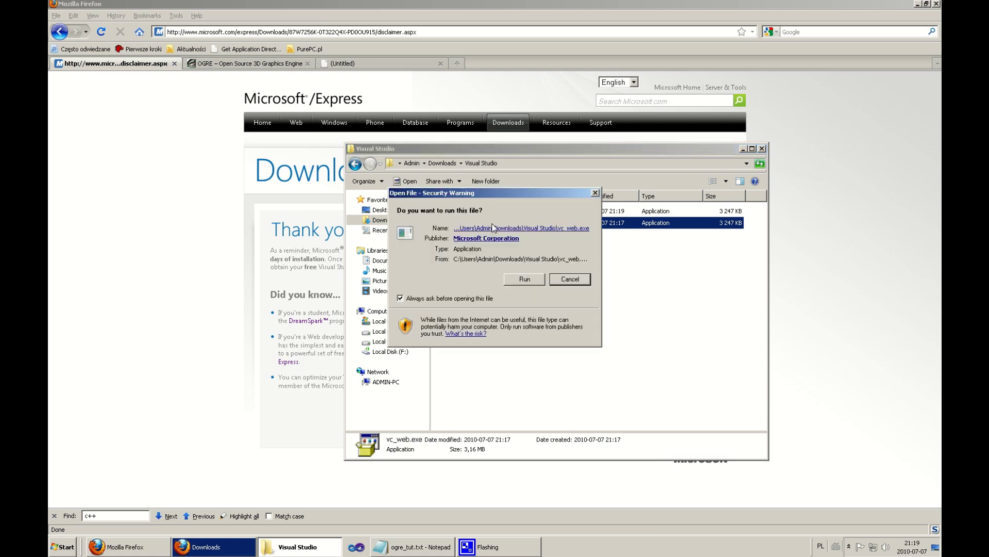
{"action": "left_click", "coordinate": [525, 281]}
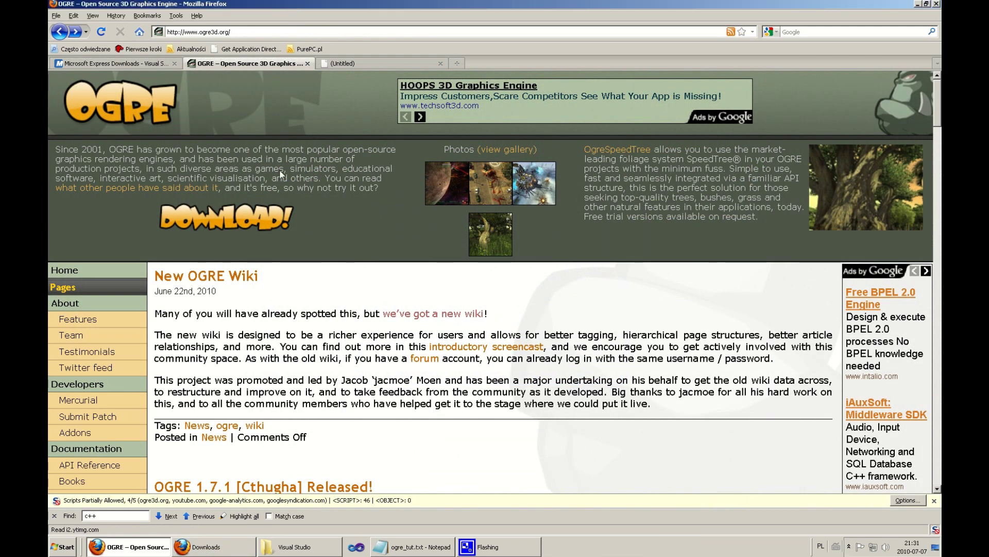
Download the prebuilt OGRE 1.7.1 SDK for Visual C++ .Net 2010 (32-bit), saving OgreSDK_vc10_v1-7-1.exe
{"action": "left_click", "coordinate": [254, 214]}
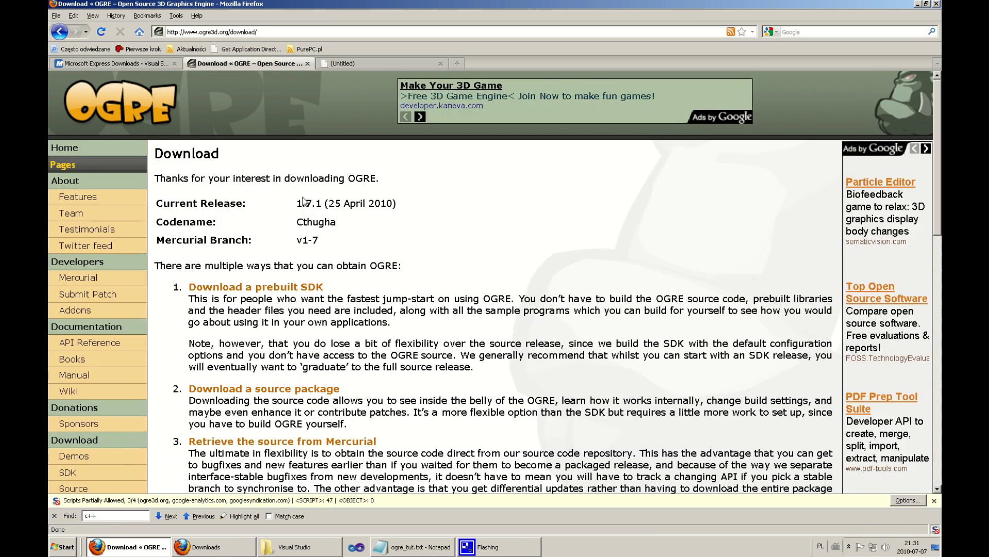
{"action": "scroll", "coordinate": [403, 189], "scroll_direction": "down", "scroll_amount": 3}
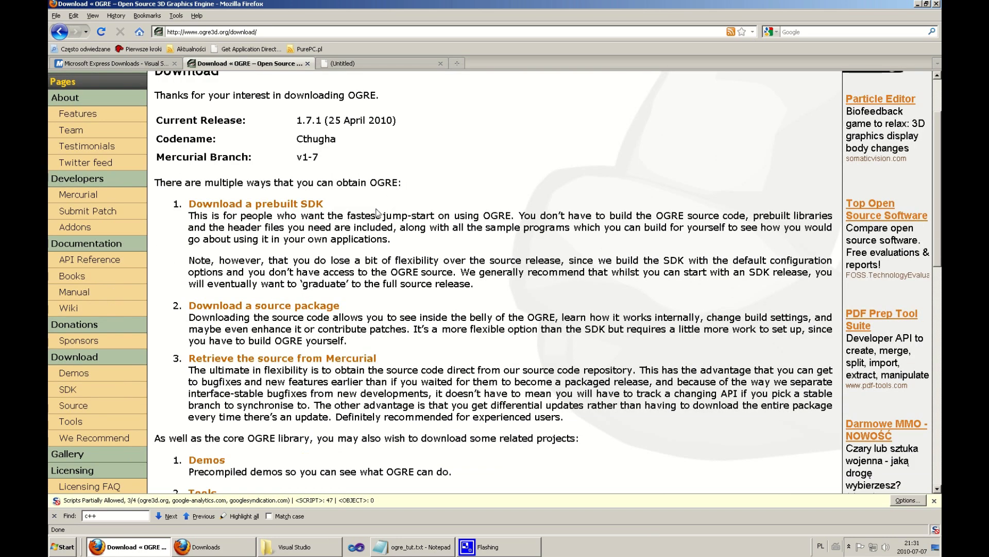
{"action": "left_click", "coordinate": [313, 209]}
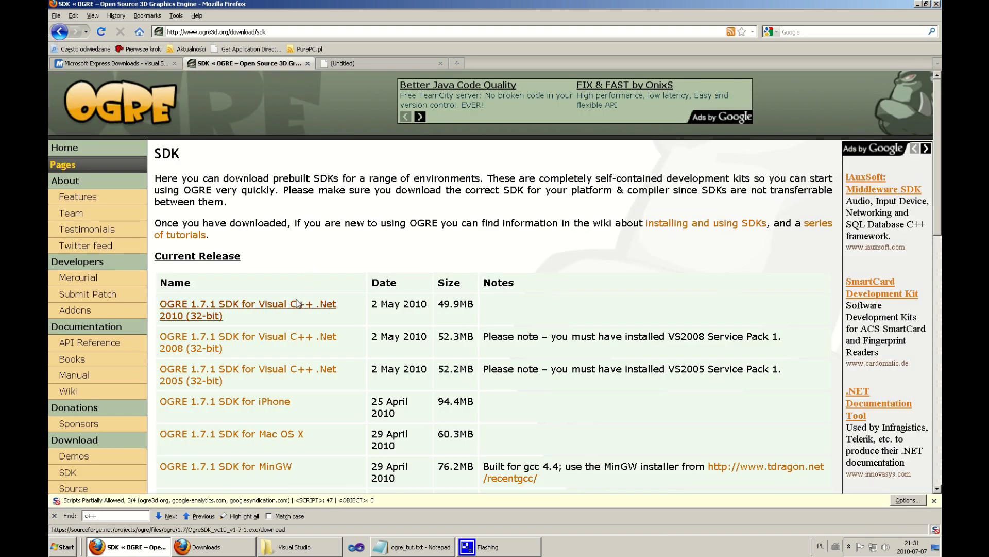
{"action": "left_click", "coordinate": [244, 310]}
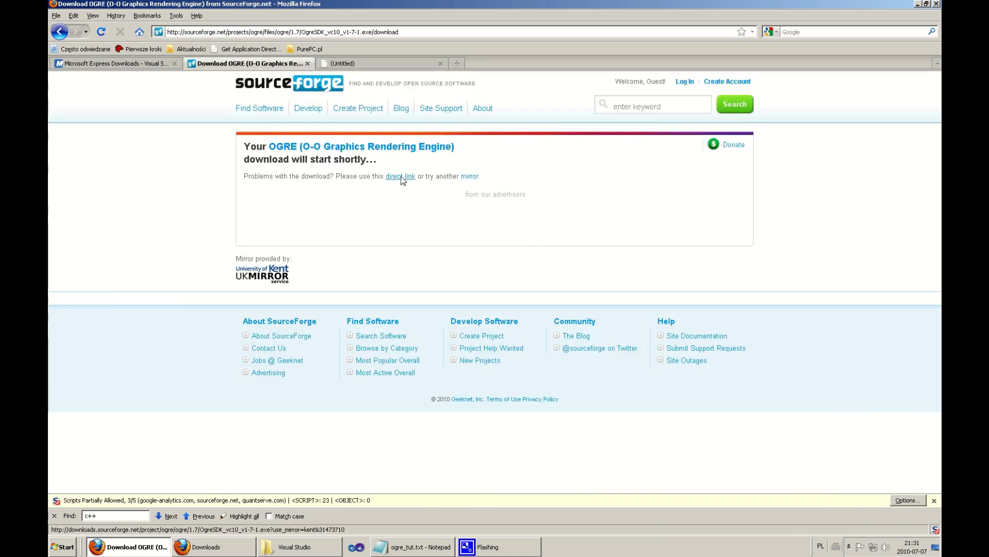
{"action": "left_click", "coordinate": [401, 176]}
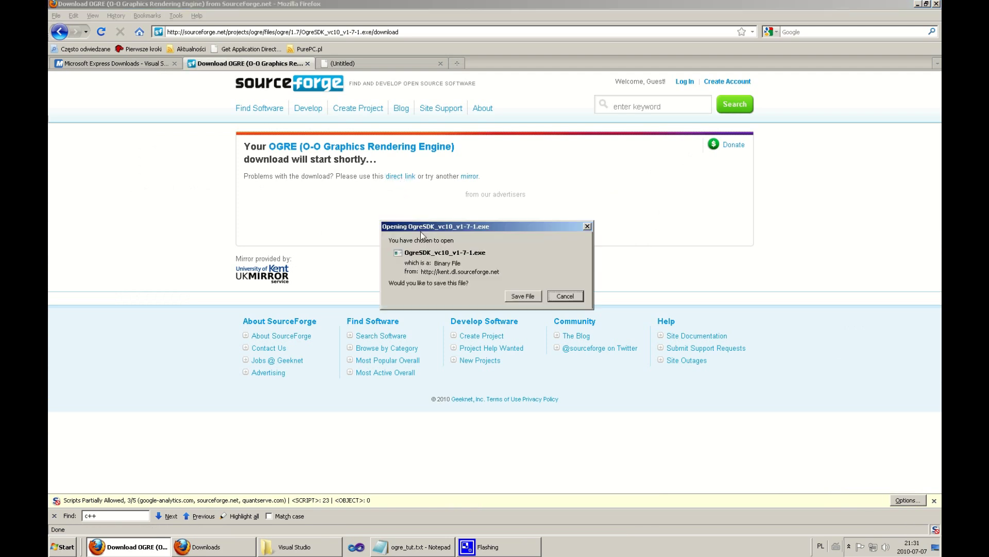
{"action": "left_click", "coordinate": [520, 296]}
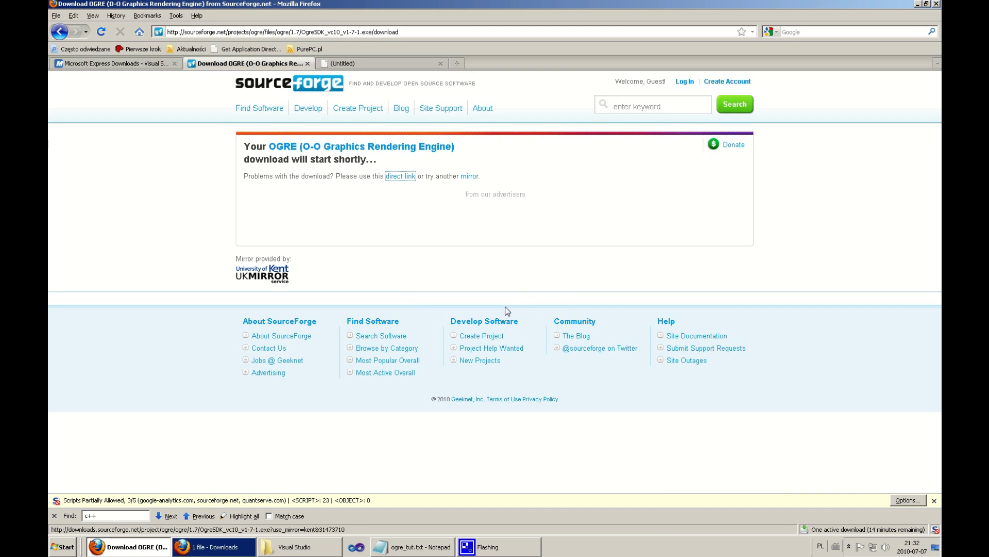
Run OgreSDK_vc10_v1-7-1.exe and extract the archive to C:\OgreSDK\
{"action": "left_click", "coordinate": [241, 551]}
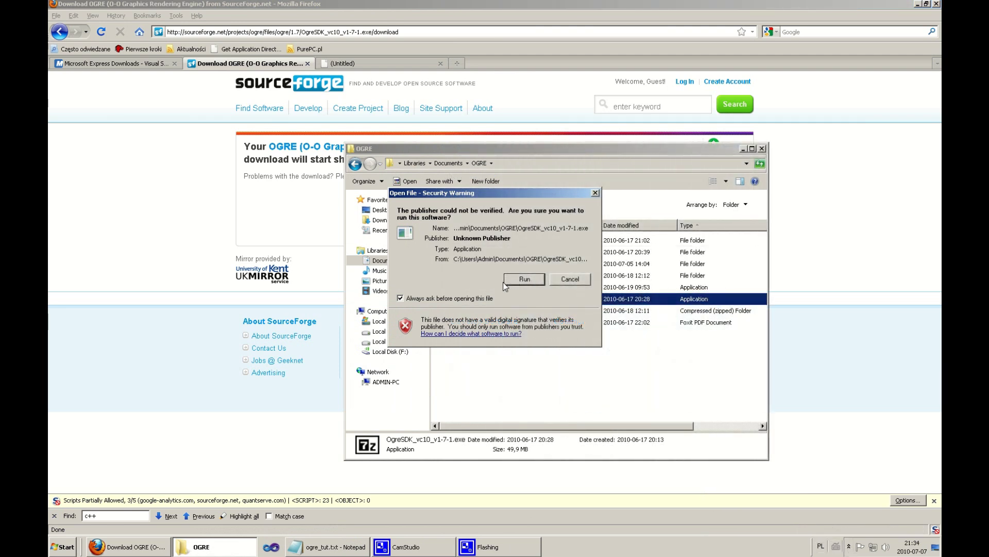
{"action": "left_click", "coordinate": [515, 281]}
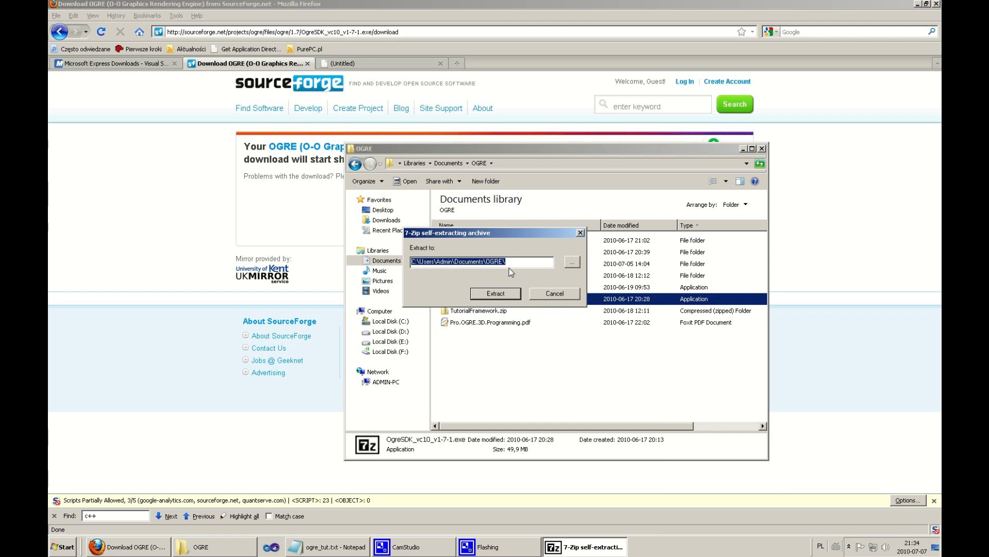
{"action": "left_click_drag", "start_coordinate": [516, 261], "coordinate": [419, 261]}
{"action": "type", "text": "OgreSDK"}
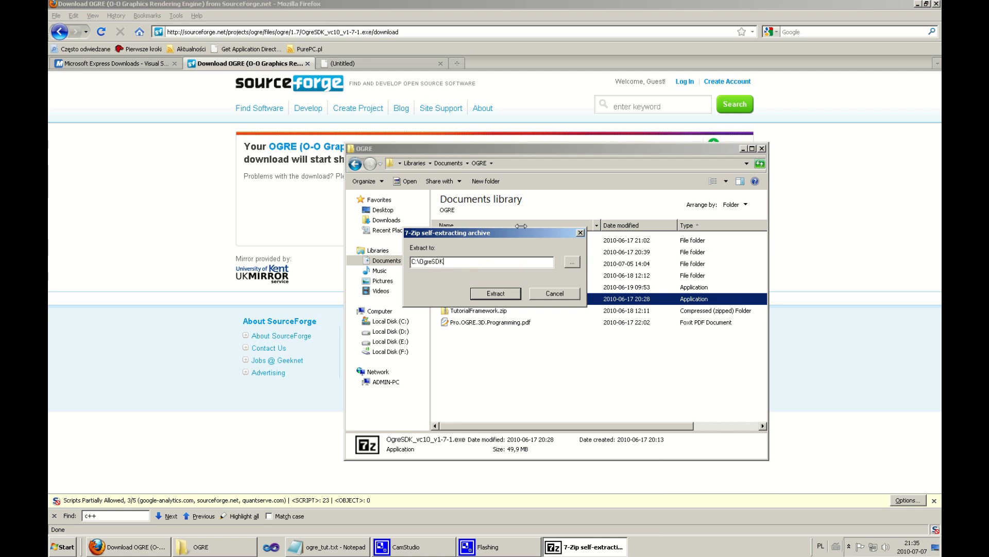
{"action": "type", "text": "\\"}
{"action": "left_click", "coordinate": [491, 294]}
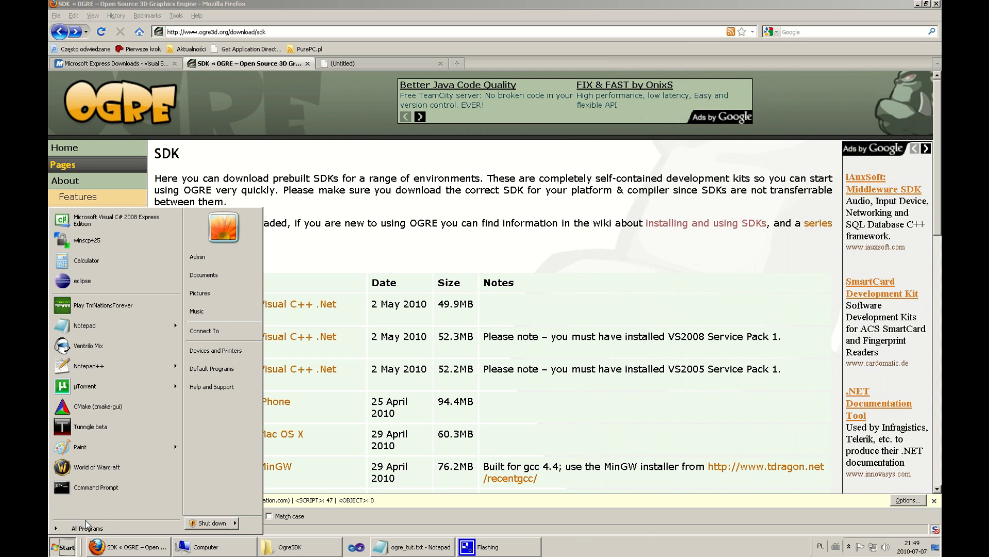
Open Command Prompt and enter the beginning of the variable command, setx OGRE_HOME, without running it
{"action": "left_click", "coordinate": [85, 526]}
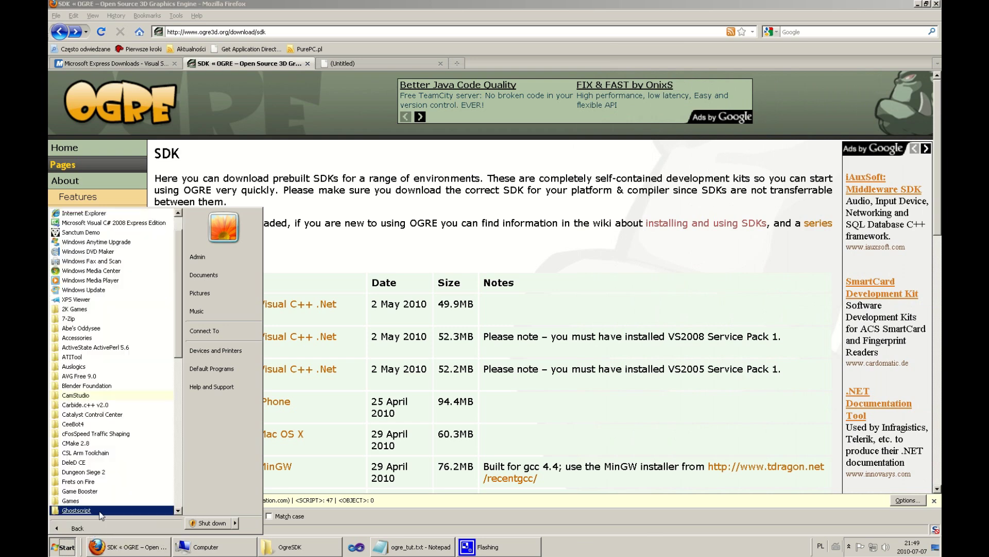
{"action": "left_click", "coordinate": [100, 339]}
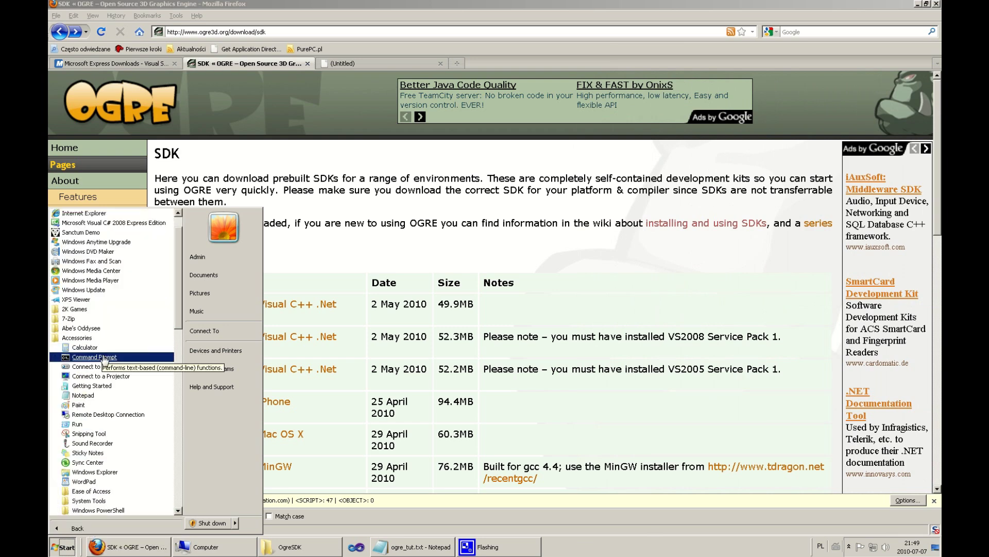
{"action": "left_click", "coordinate": [107, 358]}
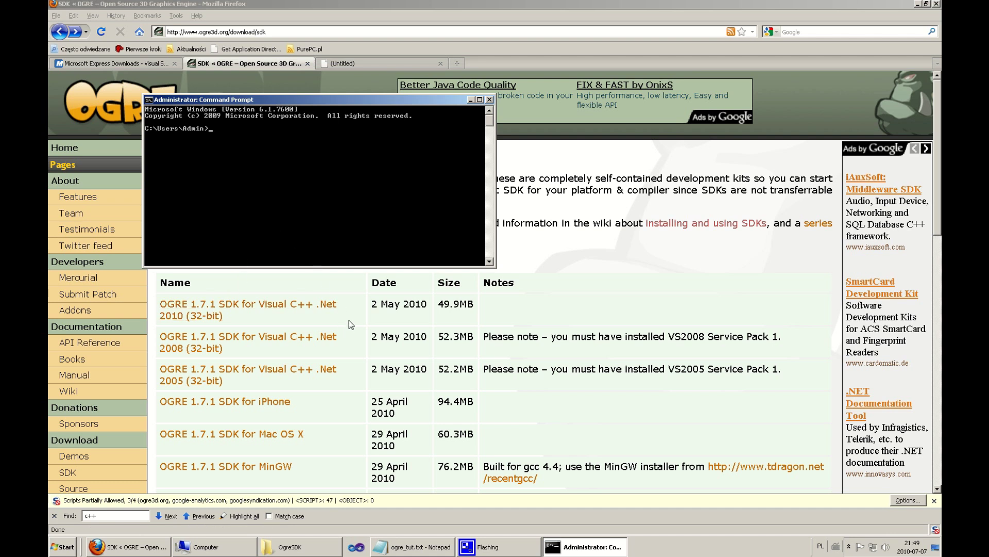
{"action": "type", "text": "setx OGRE_H"}
Open the OgreSDK_vc10_v1-7-1 folder inside C:\OgreSDK and put its full path on the clipboard
{"action": "left_click", "coordinate": [315, 548]}
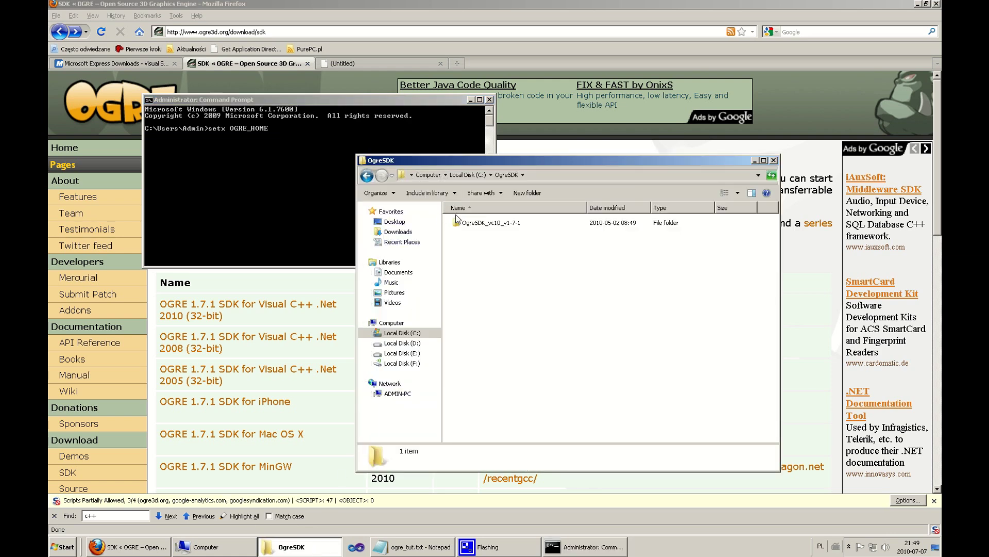
{"action": "left_click", "coordinate": [475, 225]}
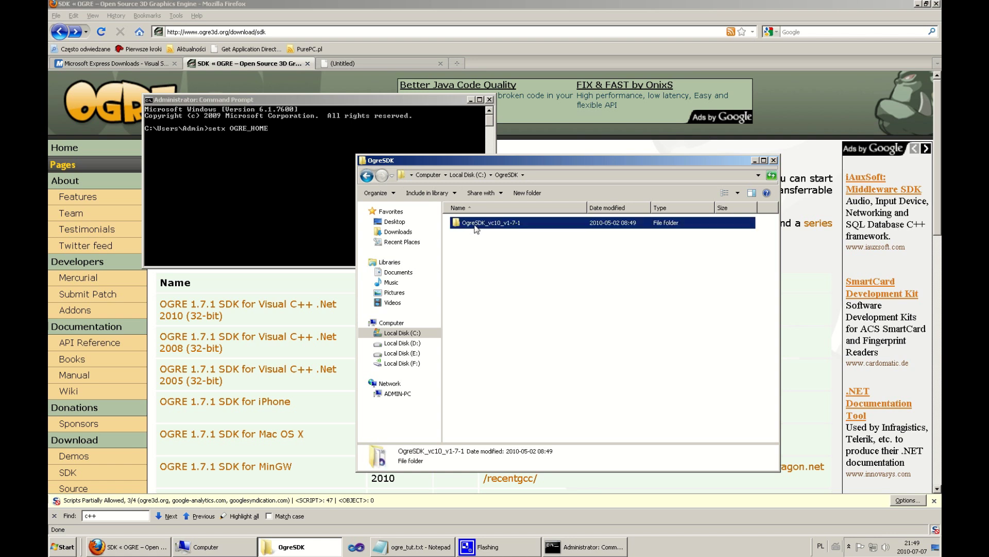
{"action": "double_click", "coordinate": [533, 226]}
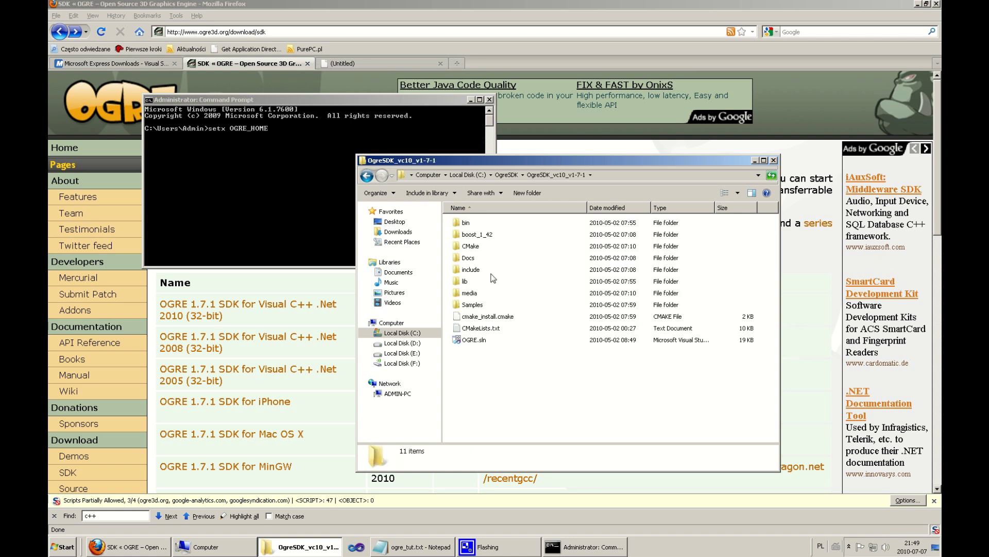
{"action": "left_click", "coordinate": [403, 175]}
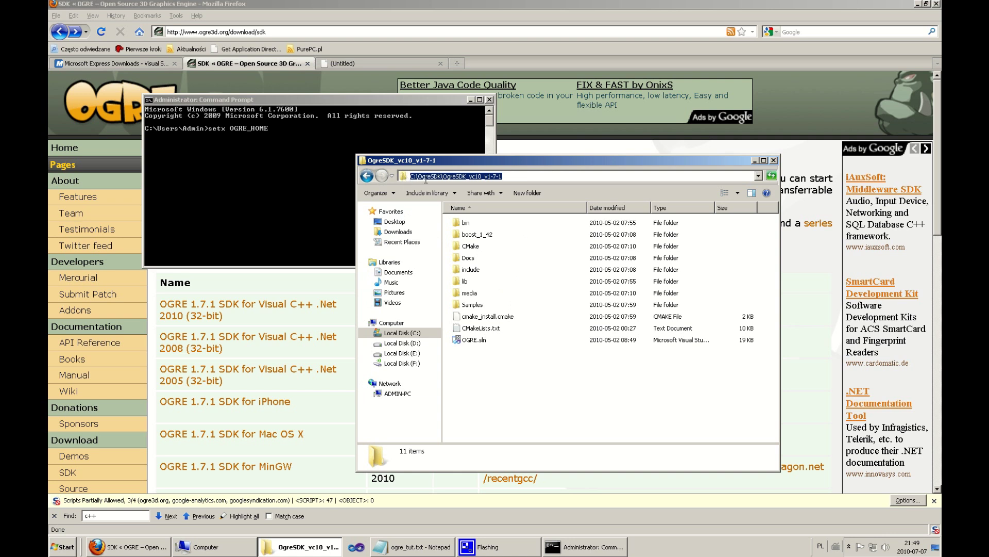
{"action": "right_click", "coordinate": [502, 177]}
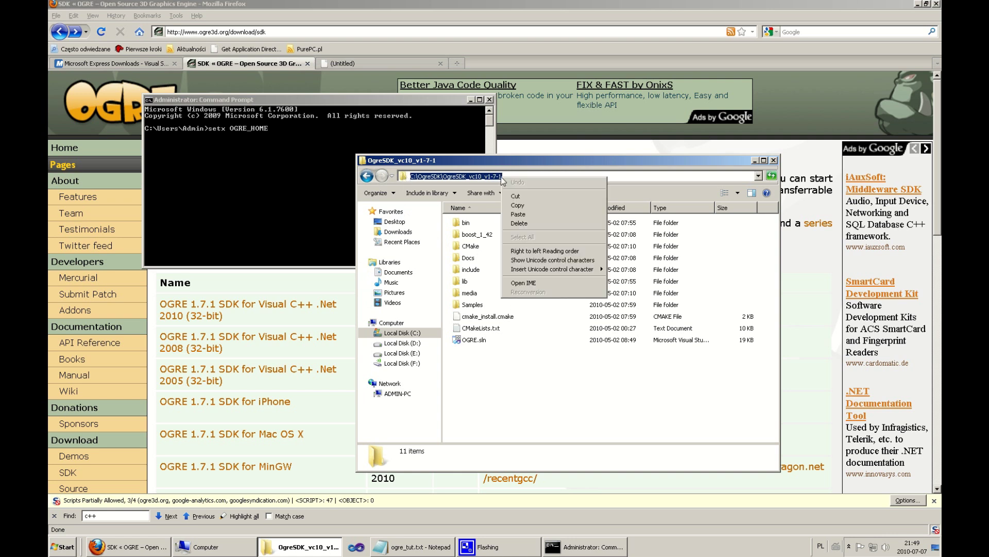
{"action": "left_click", "coordinate": [524, 215]}
{"action": "key", "text": "Escape"}
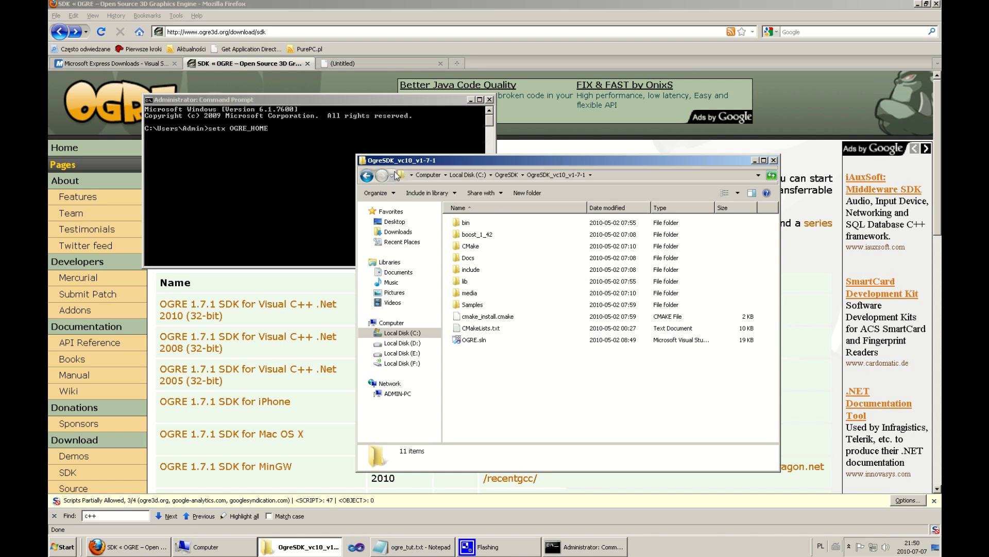
{"action": "left_click", "coordinate": [402, 176]}
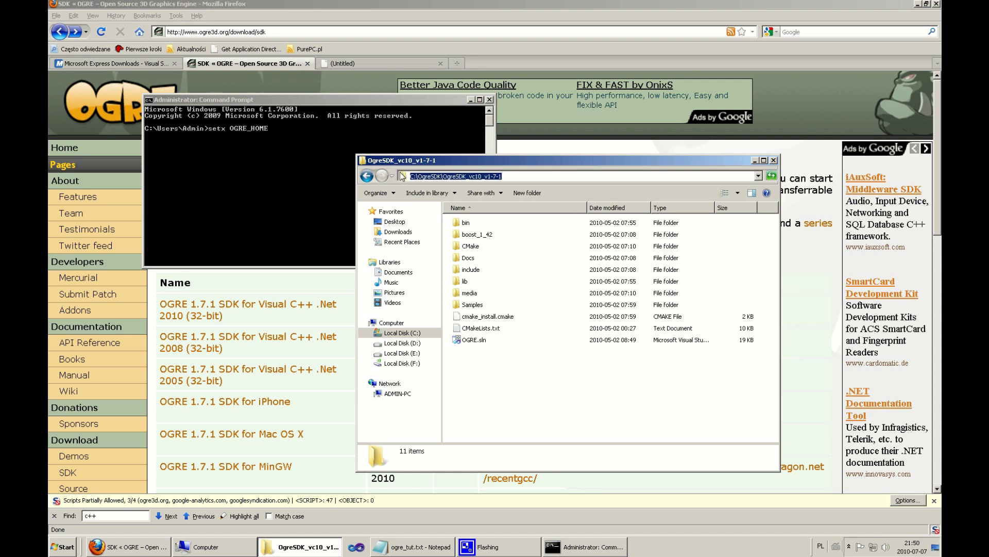
{"action": "right_click", "coordinate": [501, 177]}
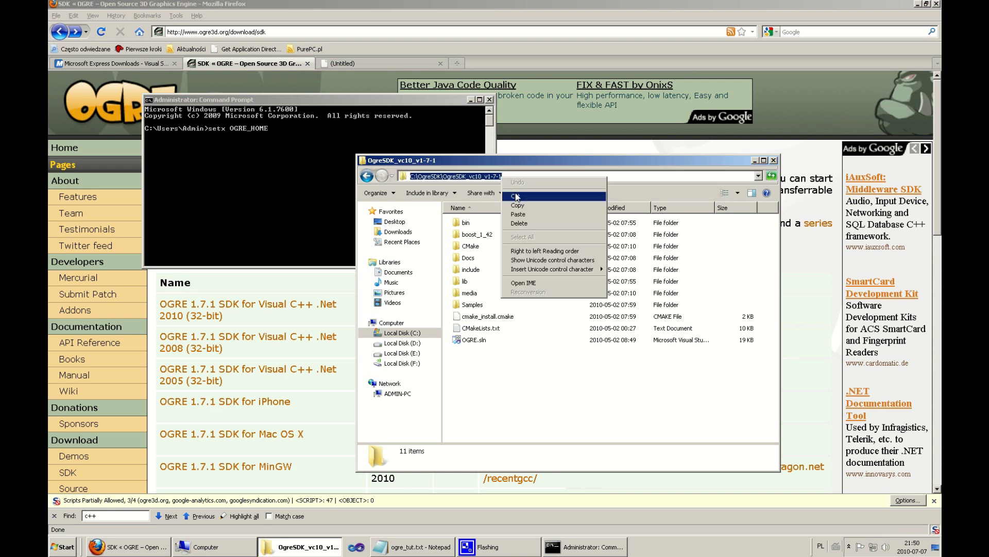
{"action": "left_click", "coordinate": [517, 196]}
Complete the setx OGRE_HOME command in Command Prompt with the pasted SDK folder path and run it
{"action": "left_click", "coordinate": [369, 132]}
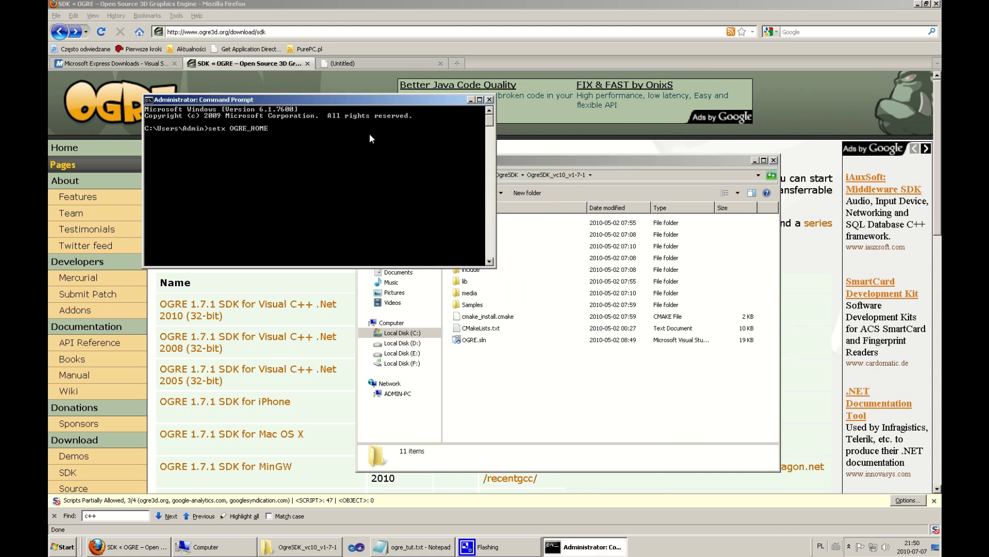
{"action": "right_click", "coordinate": [323, 133]}
{"action": "left_click", "coordinate": [339, 156]}
{"action": "key", "text": "Return"}
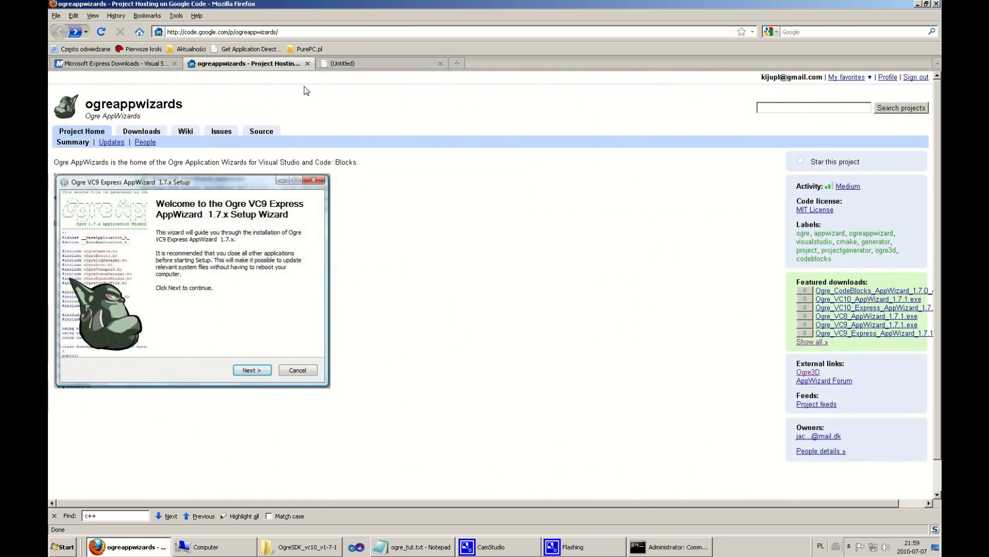
Download Ogre_VC10_Express_AppWizard_1.7.1.exe from the ogreappwizards project's downloads and save the file
{"action": "left_click", "coordinate": [156, 133]}
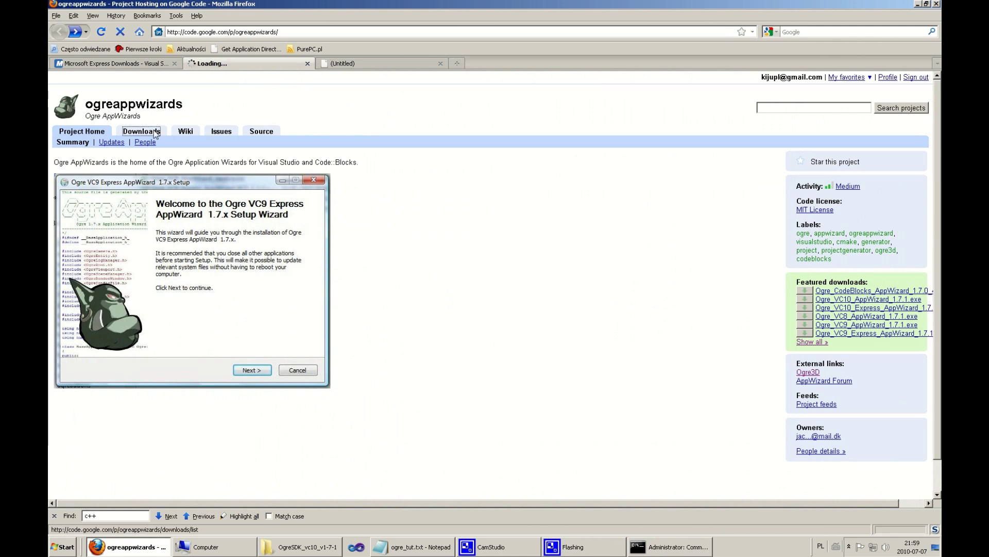
{"action": "left_click", "coordinate": [193, 184]}
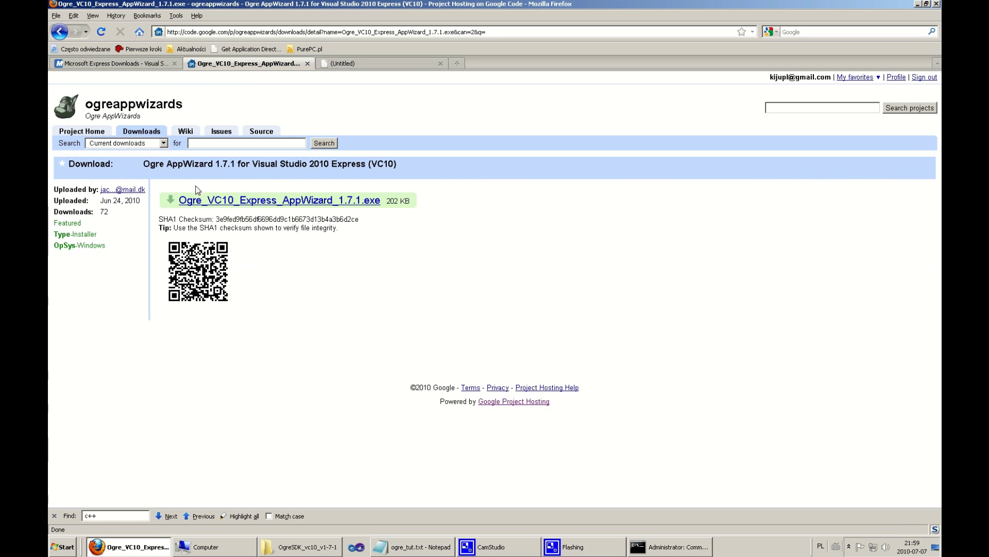
{"action": "left_click", "coordinate": [275, 201]}
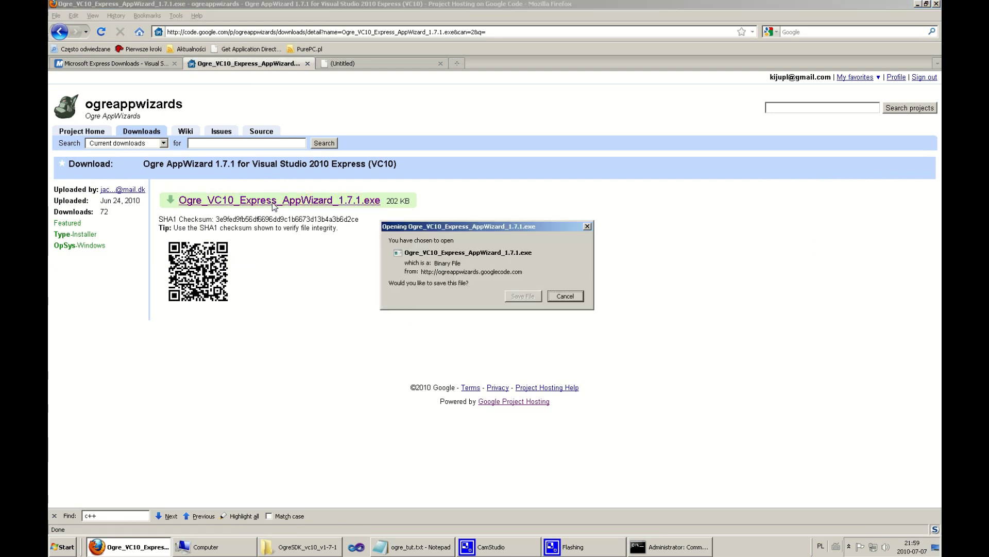
{"action": "left_click", "coordinate": [523, 297]}
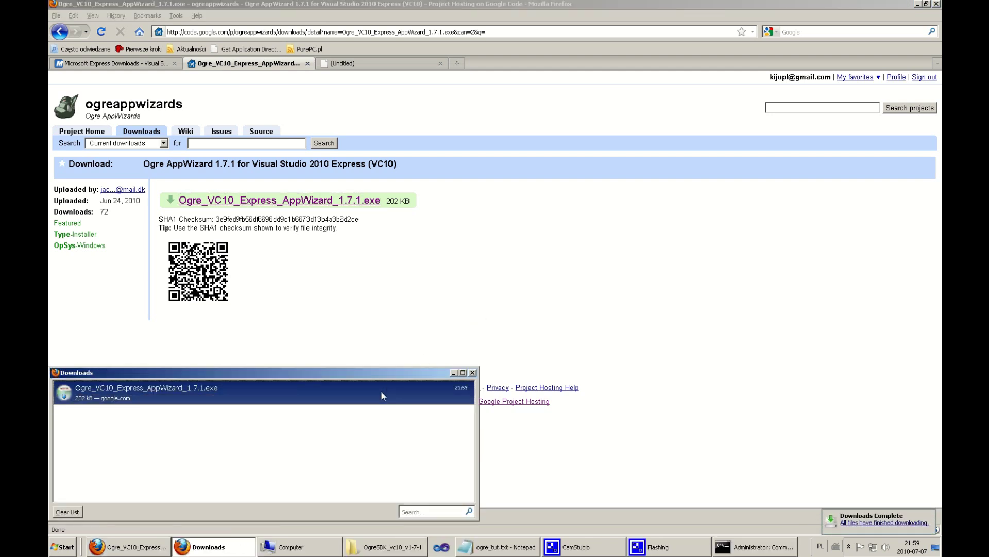
Run the downloaded Ogre VC10 Express AppWizard 1.7.1 installer and continue past its welcome page
{"action": "double_click", "coordinate": [401, 391]}
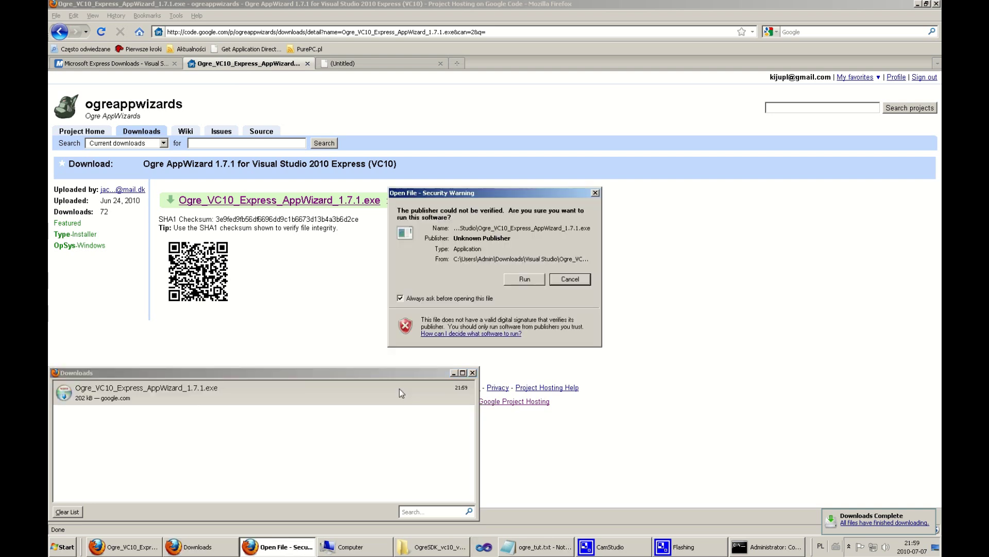
{"action": "left_click", "coordinate": [518, 281]}
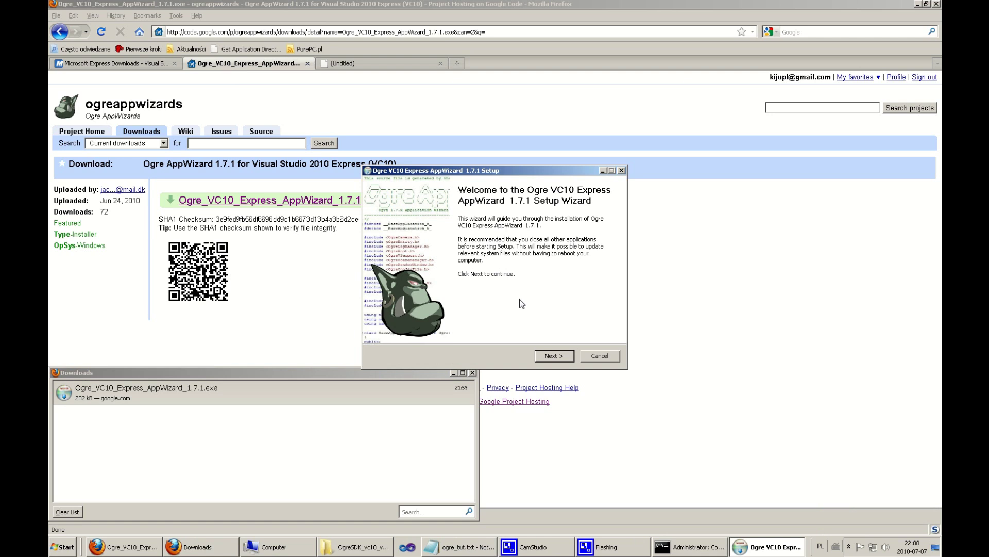
{"action": "left_click", "coordinate": [549, 357]}
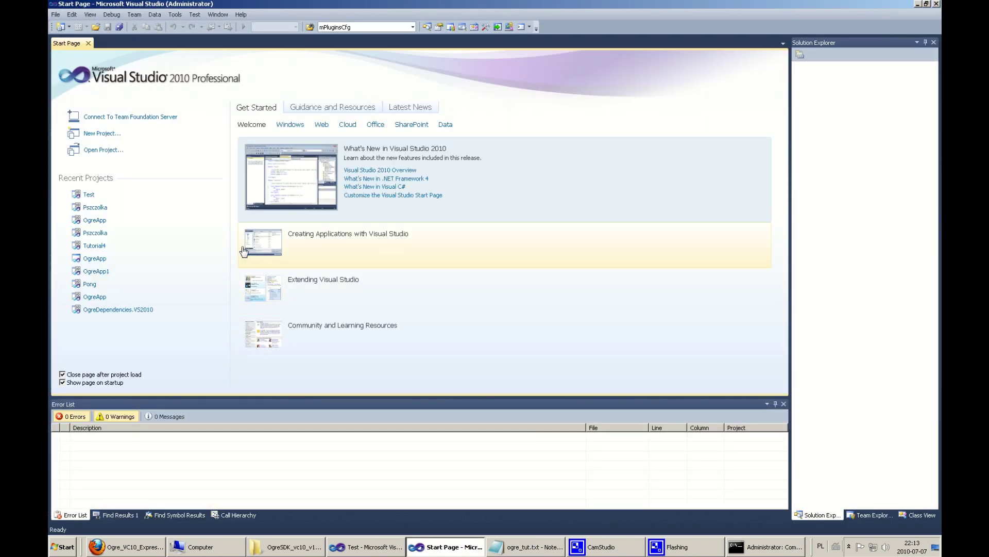
Create a Visual C++ OGRE Application project named Testing in c:\users\admin\documents\visual studio 2010\Projects\Ogre\JustTesting\Testing\
{"action": "left_click", "coordinate": [98, 134]}
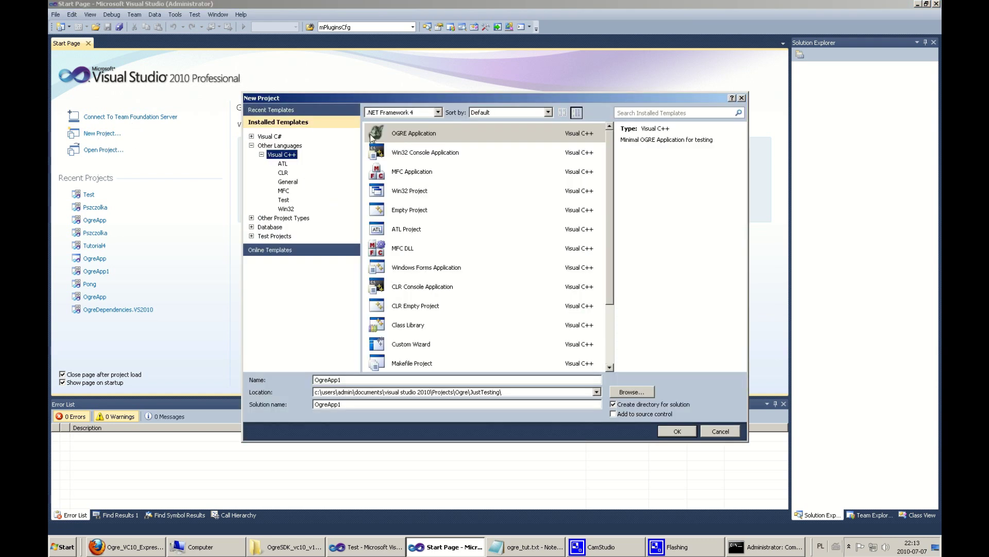
{"action": "left_click", "coordinate": [386, 130]}
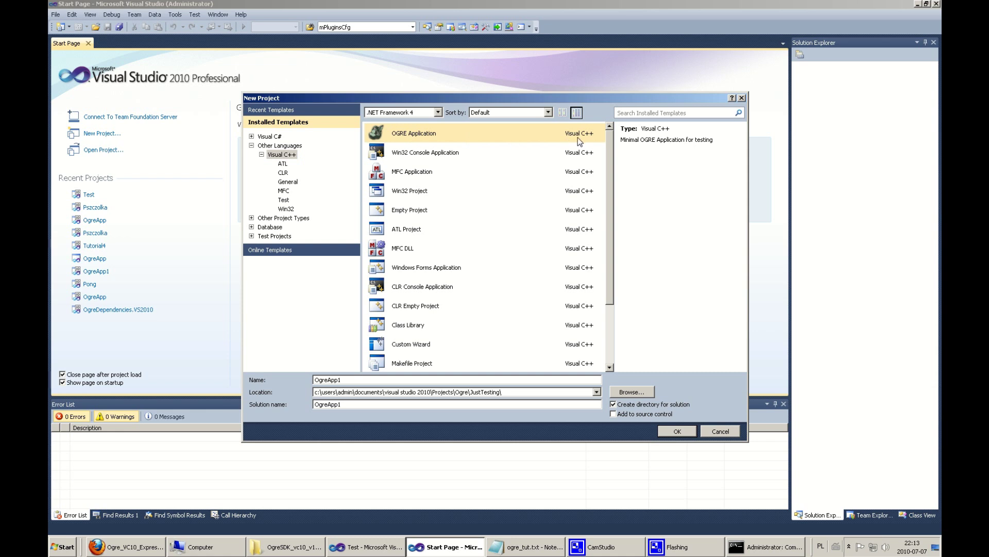
{"action": "left_click_drag", "start_coordinate": [349, 379], "coordinate": [281, 380]}
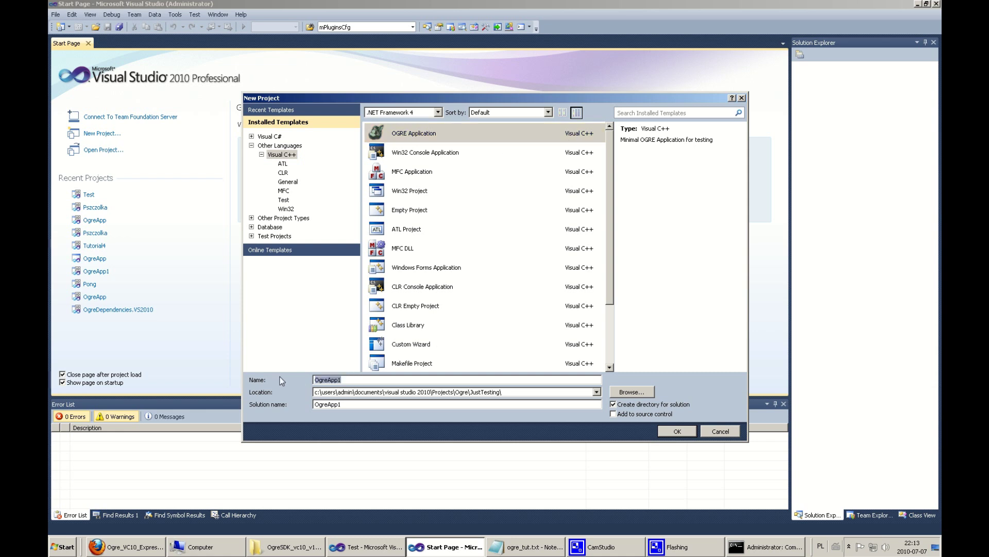
{"action": "type", "text": "Testing"}
{"action": "left_click", "coordinate": [512, 392]}
{"action": "left_click", "coordinate": [512, 393]}
{"action": "type", "text": "esting\\"}
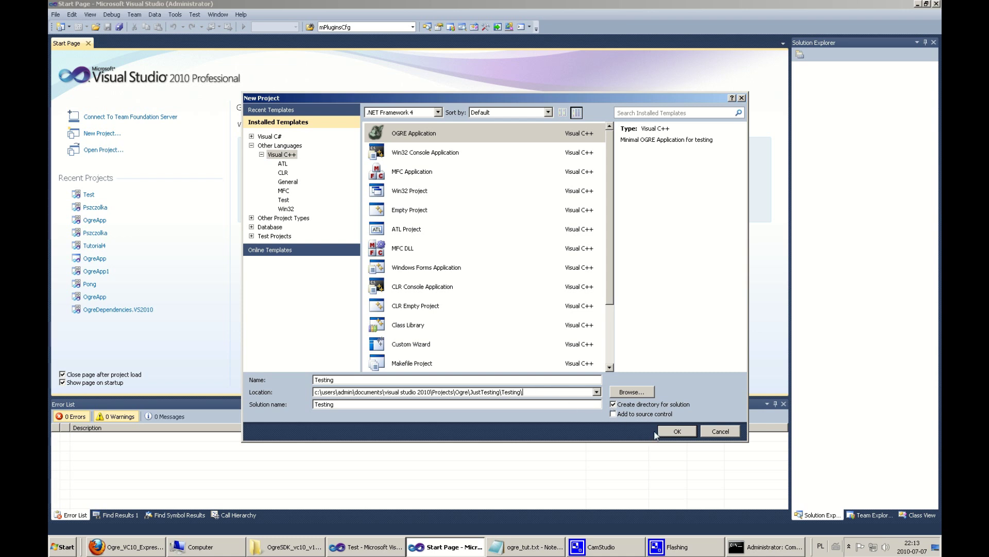
{"action": "left_click", "coordinate": [671, 432]}
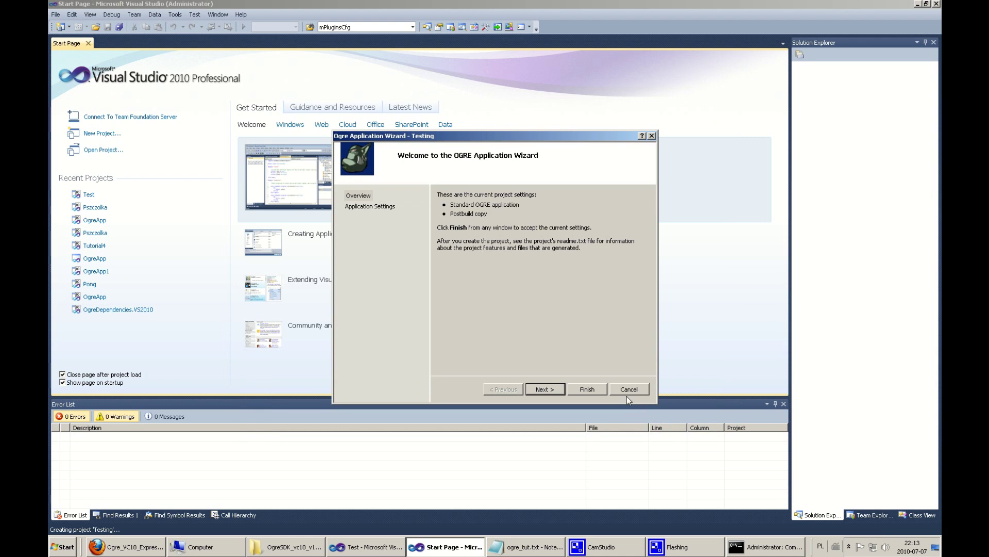
Generate the Testing project as a Standard application in the Ogre Application Wizard, and build and run it in Debug configuration
{"action": "left_click", "coordinate": [545, 390]}
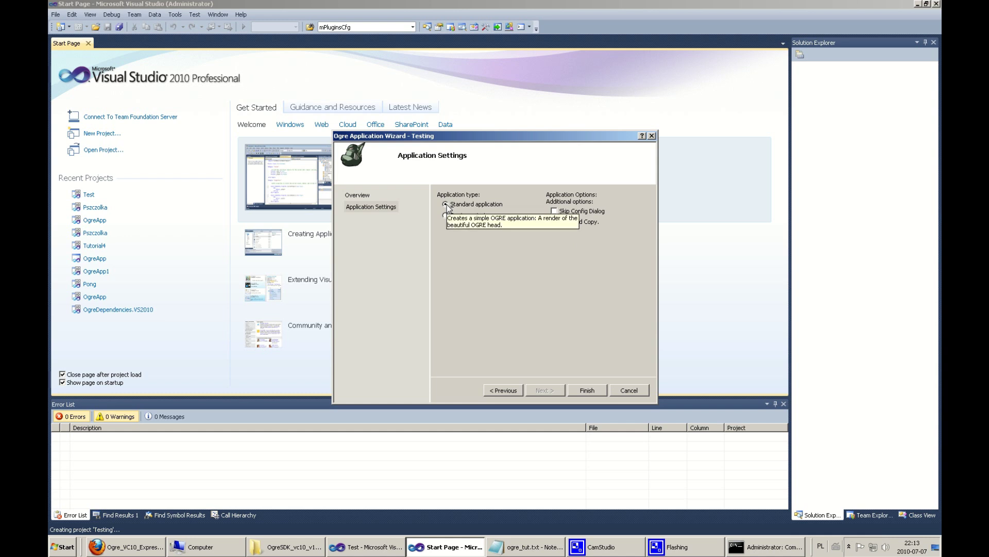
{"action": "left_click", "coordinate": [582, 394]}
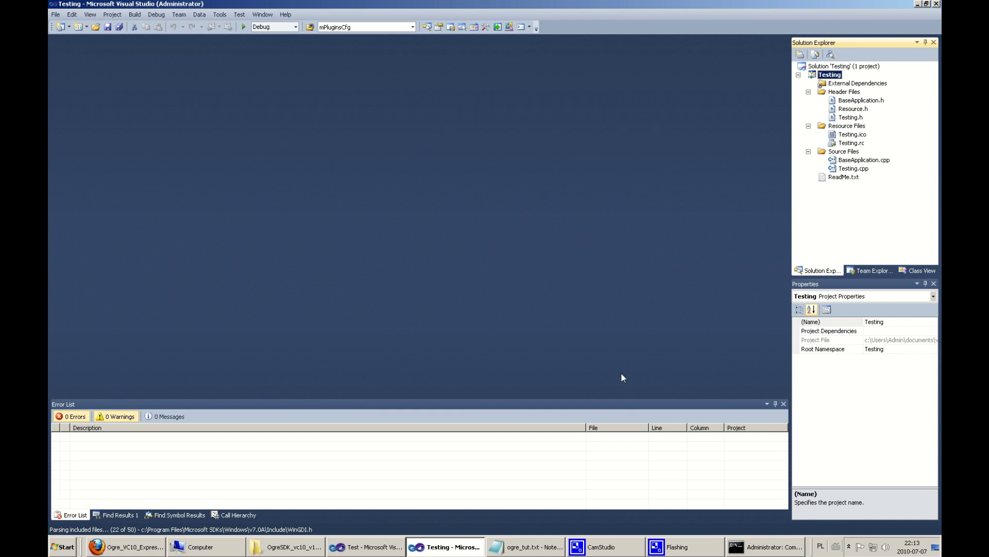
{"action": "left_click", "coordinate": [243, 28]}
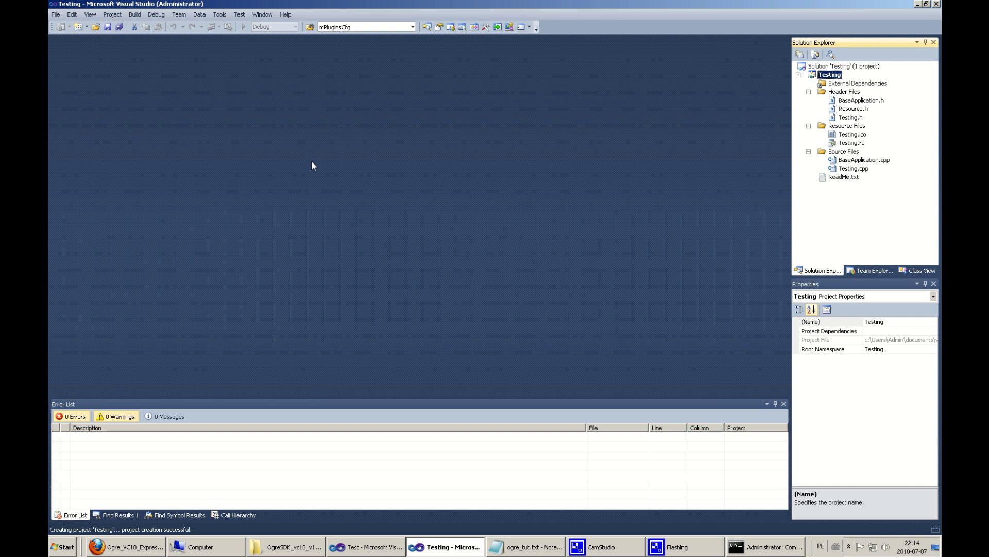
{"action": "key", "text": "F5"}
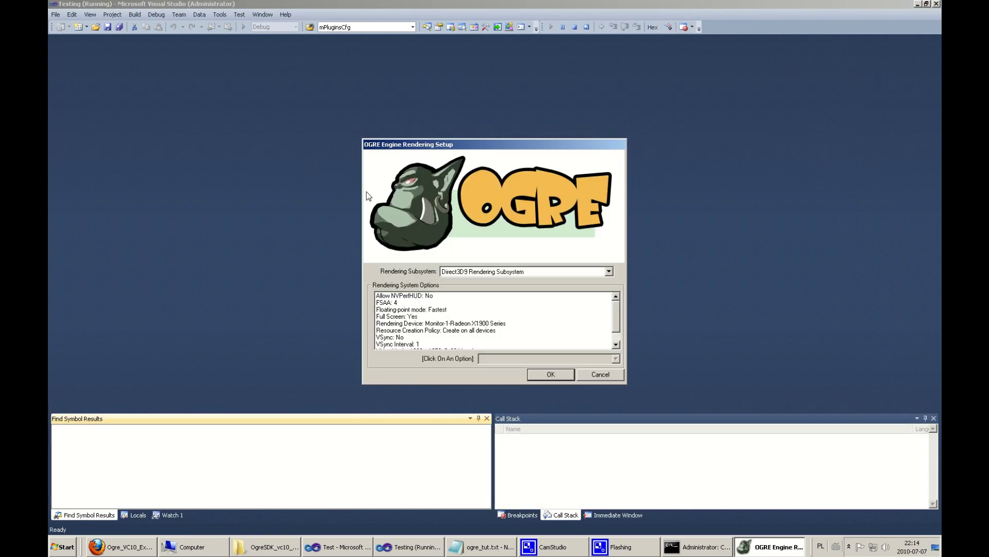
Set Full Screen to No and Video Mode to 800 x 600 @ 16-bit colour in the OGRE rendering setup, and accept it
{"action": "left_click", "coordinate": [414, 317]}
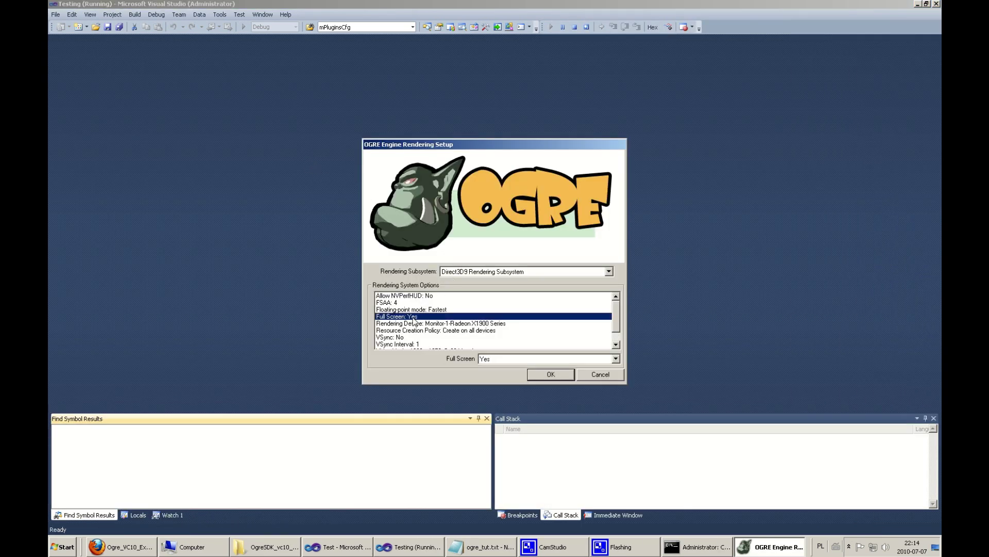
{"action": "left_click", "coordinate": [489, 359]}
{"action": "left_click", "coordinate": [485, 376]}
{"action": "left_click", "coordinate": [451, 332]}
{"action": "scroll", "coordinate": [450, 333], "scroll_direction": "down", "scroll_amount": 1}
{"action": "left_click", "coordinate": [450, 338]}
{"action": "left_click", "coordinate": [483, 361]}
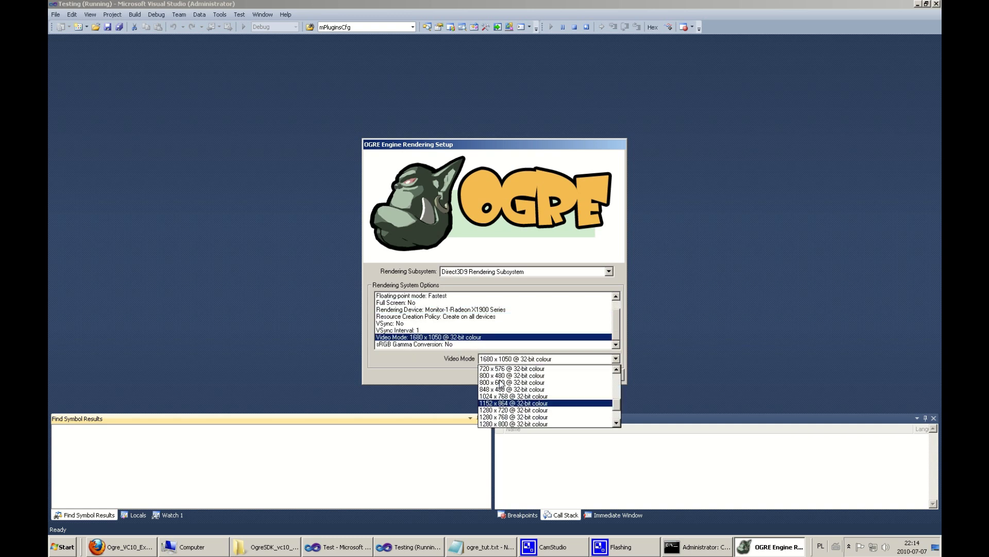
{"action": "scroll", "coordinate": [503, 387], "scroll_direction": "up", "scroll_amount": 4}
{"action": "scroll", "coordinate": [508, 391], "scroll_direction": "up", "scroll_amount": 2}
{"action": "left_click", "coordinate": [510, 374]}
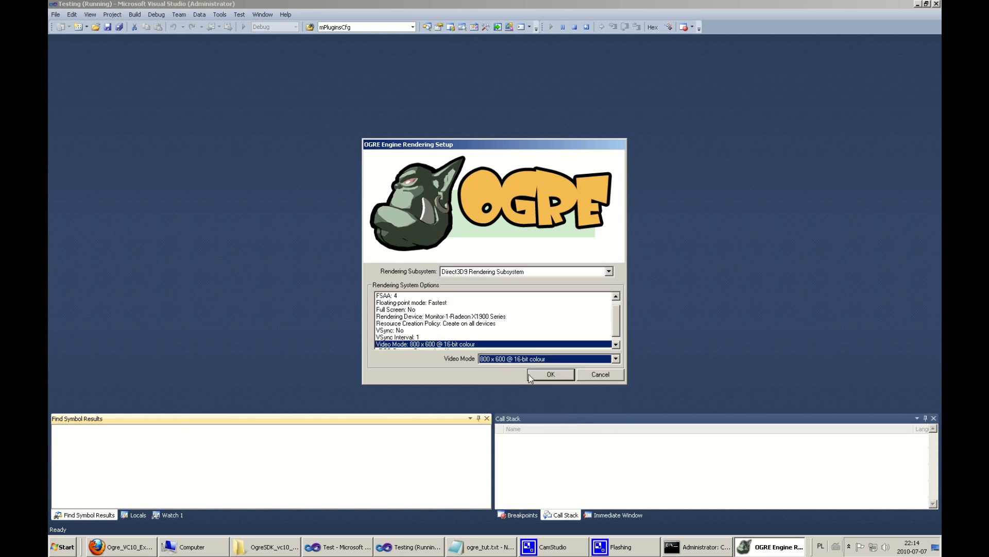
{"action": "left_click", "coordinate": [536, 374]}
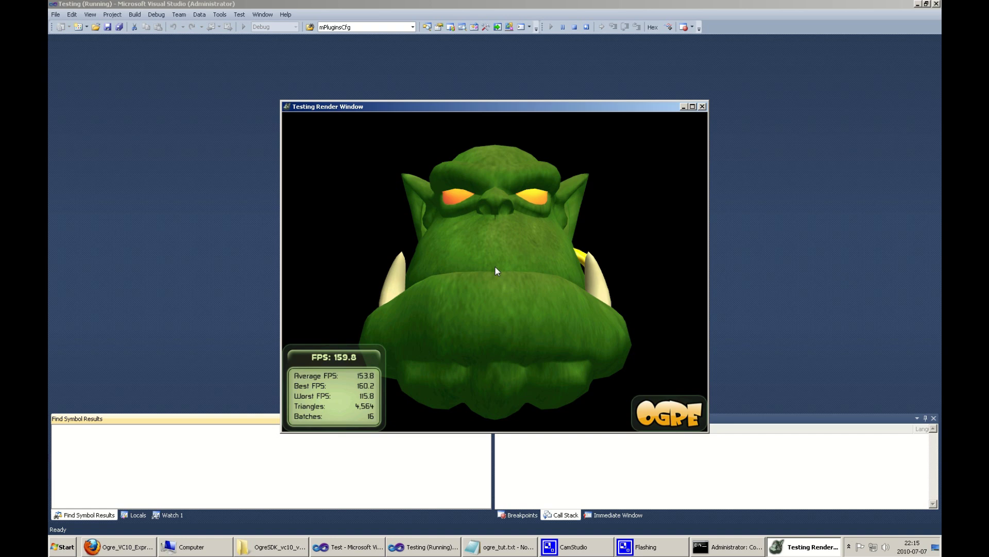
Move the camera backward, forward and to the left around the ogre head in the Testing Render Window
{"action": "key", "text": "s"}
{"action": "key", "text": "w"}
{"action": "key", "text": "a"}
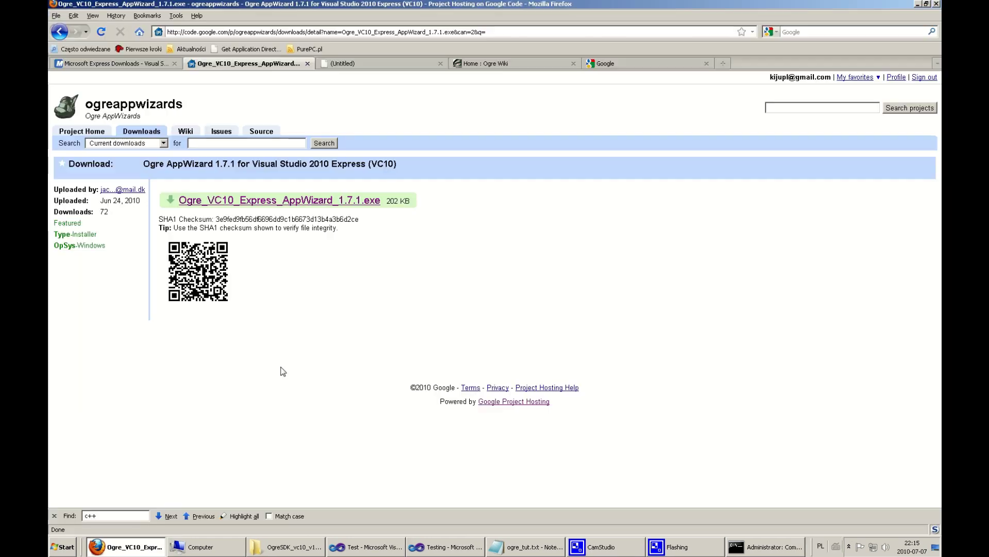
Switch to the Ogre Wiki in Firefox and open its Tutorials page to view the basic and intermediate tutorials
{"action": "left_click", "coordinate": [485, 63]}
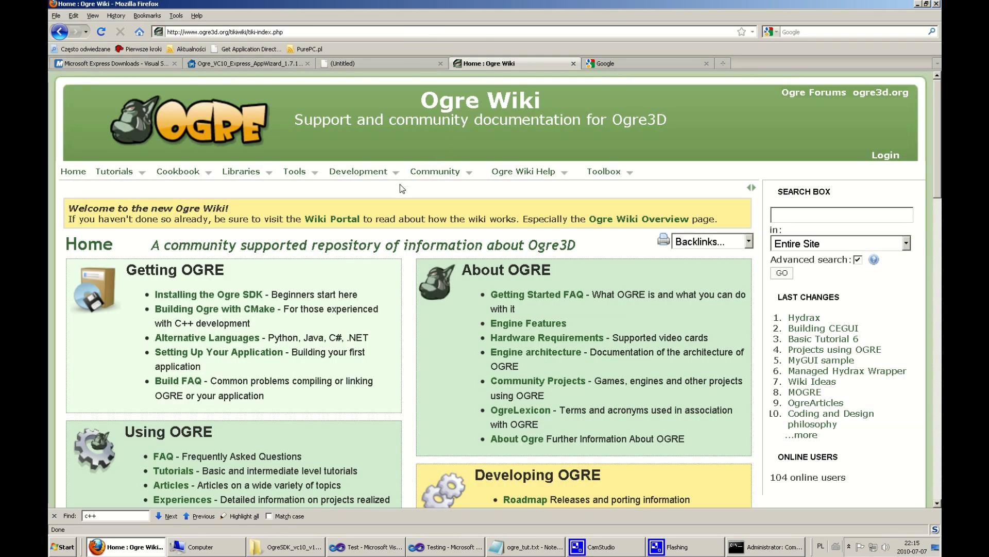
{"action": "left_click_drag", "start_coordinate": [935, 134], "coordinate": [912, 120]}
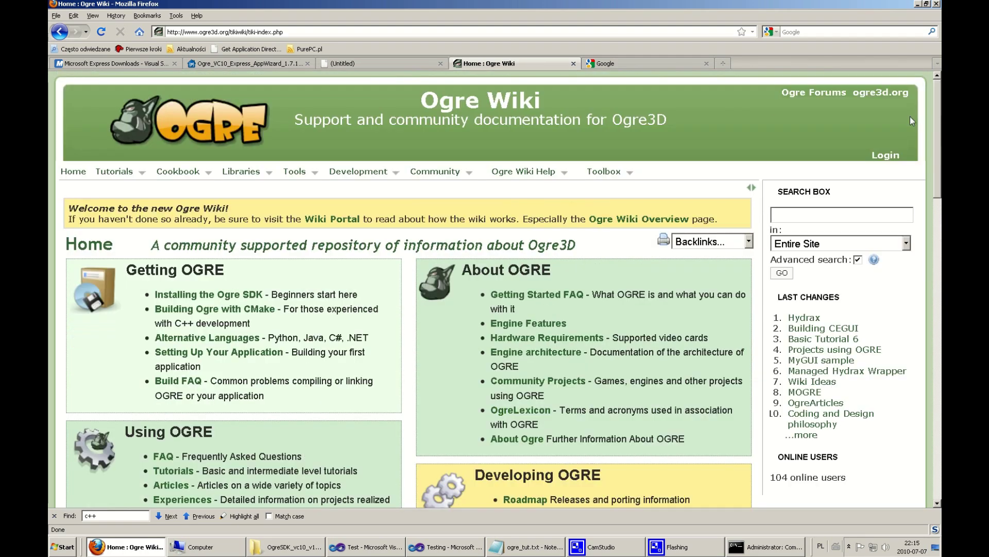
{"action": "left_click", "coordinate": [116, 176]}
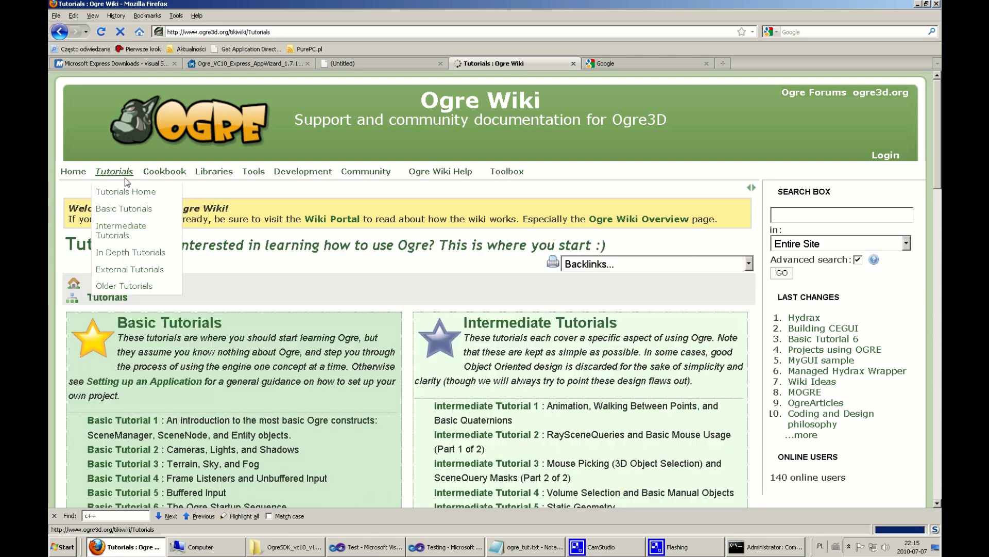
{"action": "left_click_drag", "start_coordinate": [936, 154], "coordinate": [938, 177]}
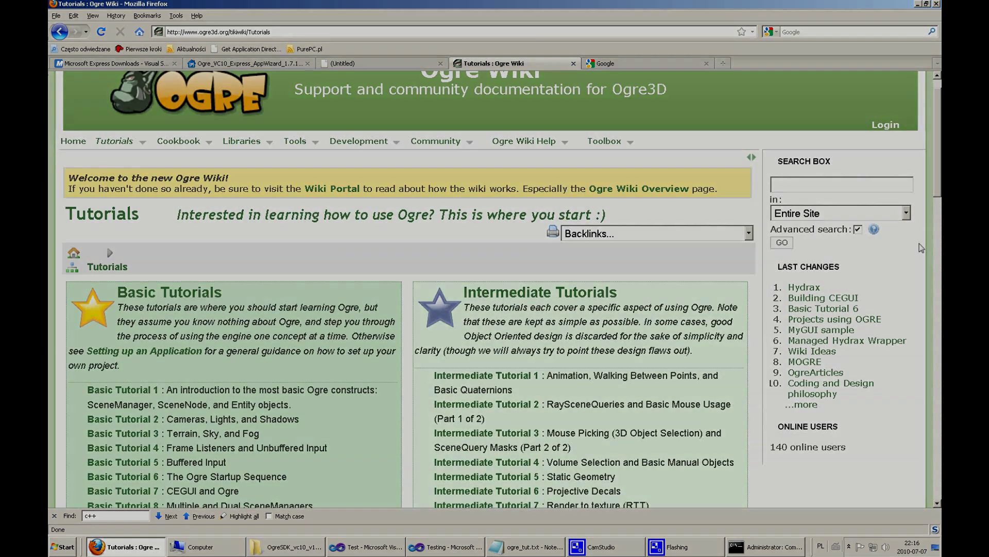